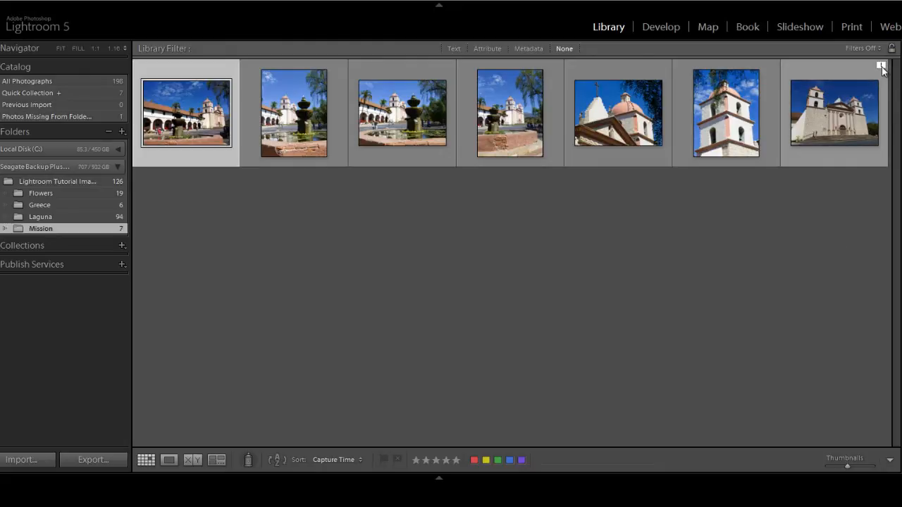
mouse_move(882, 70)
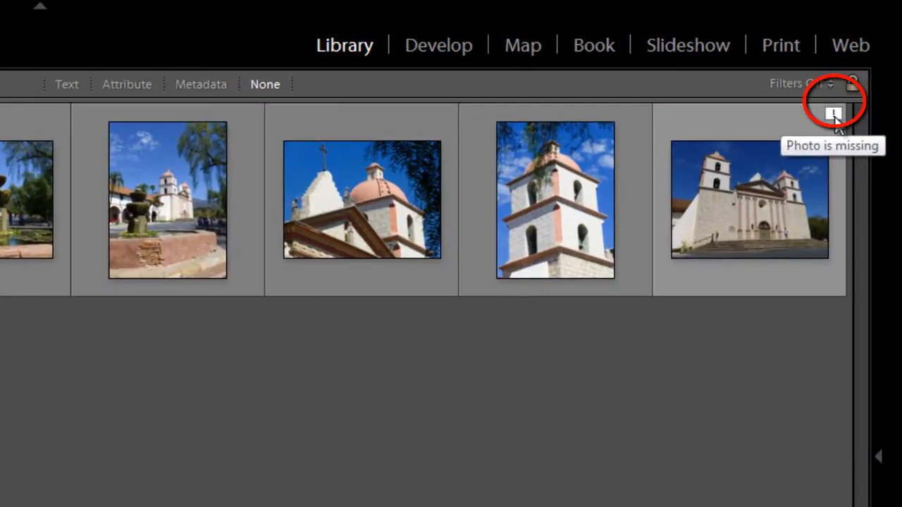
click(834, 114)
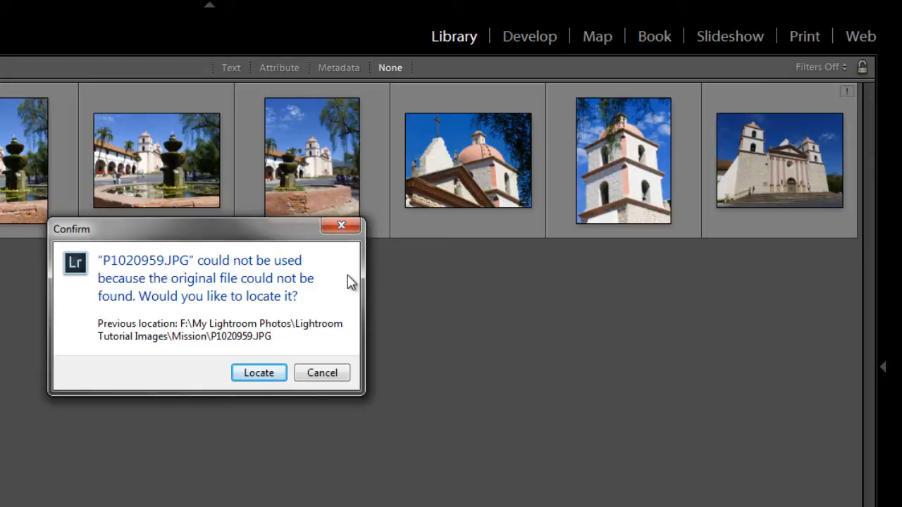
click(259, 375)
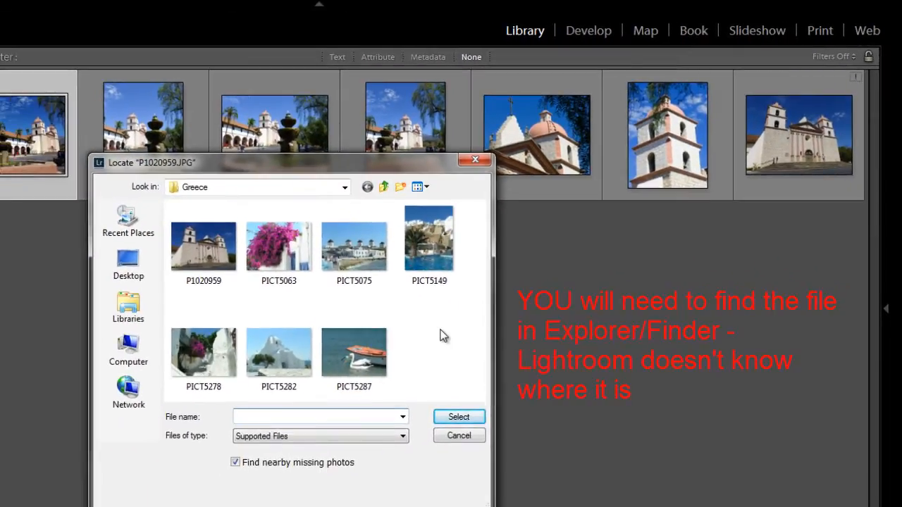
click(208, 256)
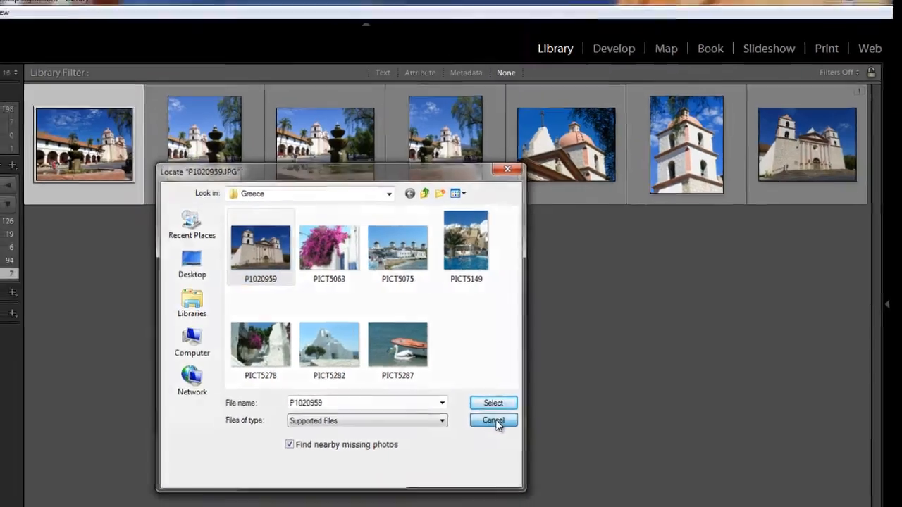
click(459, 436)
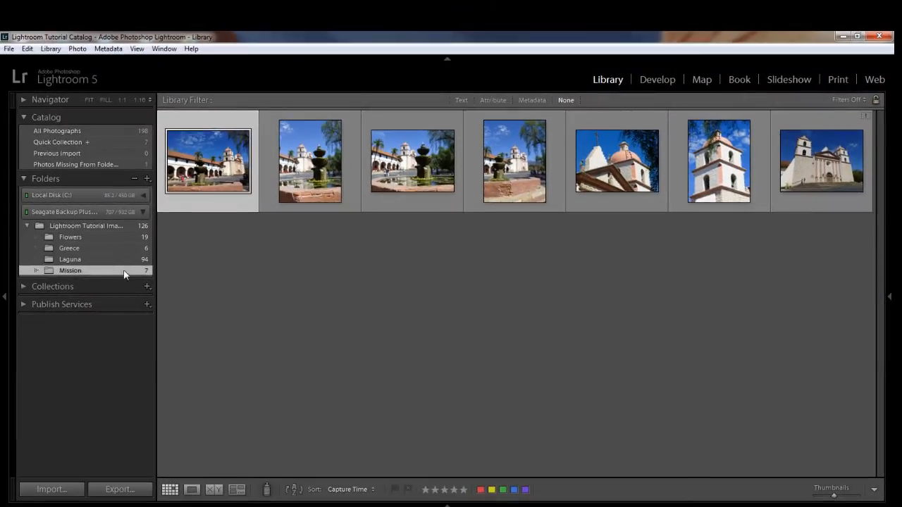
Relink the missing photo P1020959.JPG in the Mission folder to its file in the Greece folder, and show the Greece folder's photos
click(83, 249)
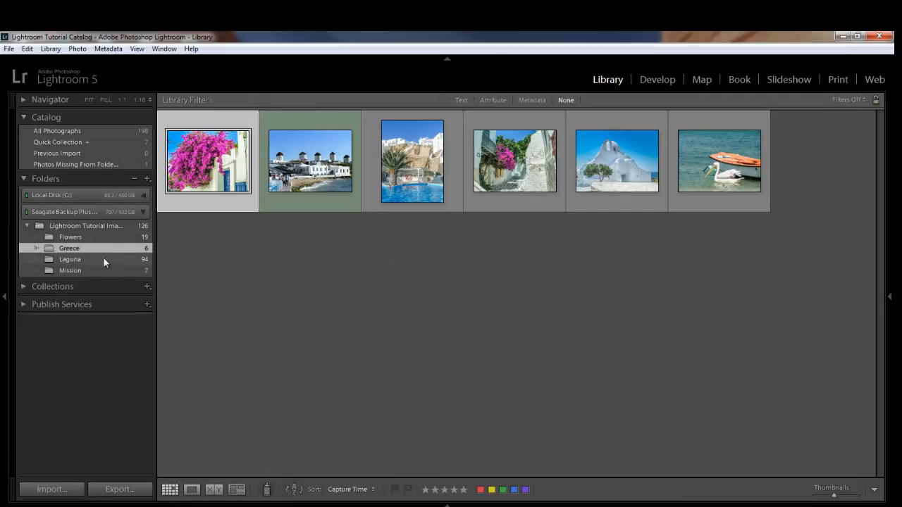
click(83, 272)
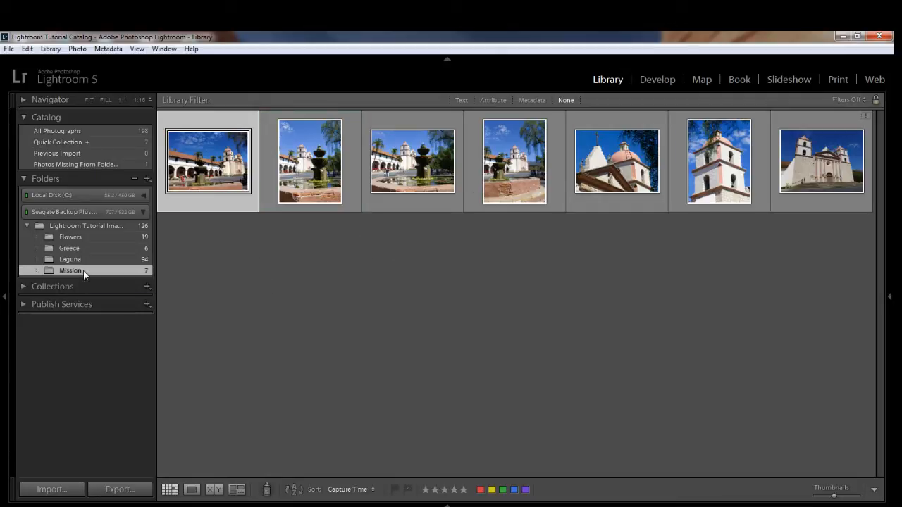
click(866, 115)
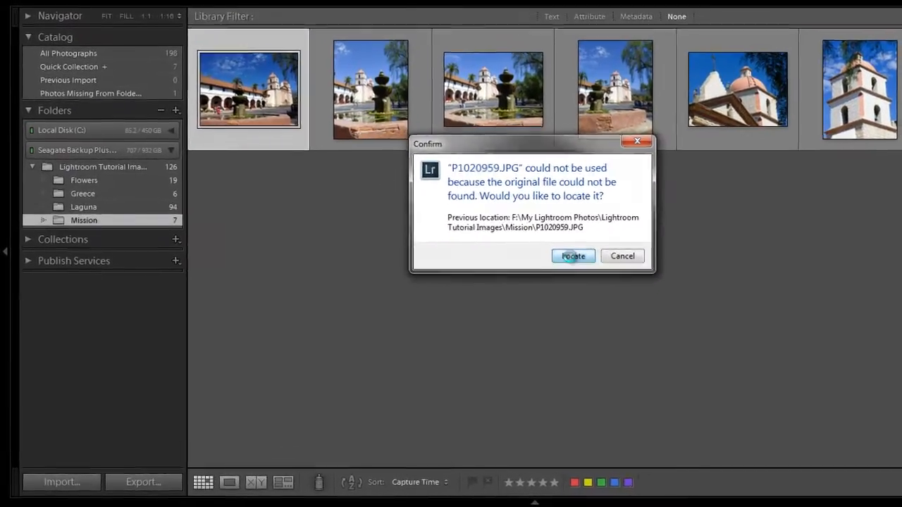
click(479, 300)
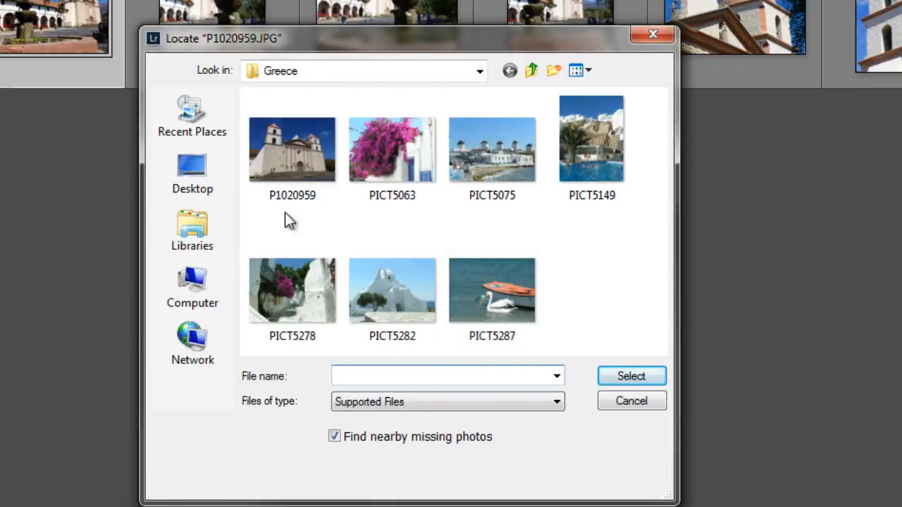
click(289, 148)
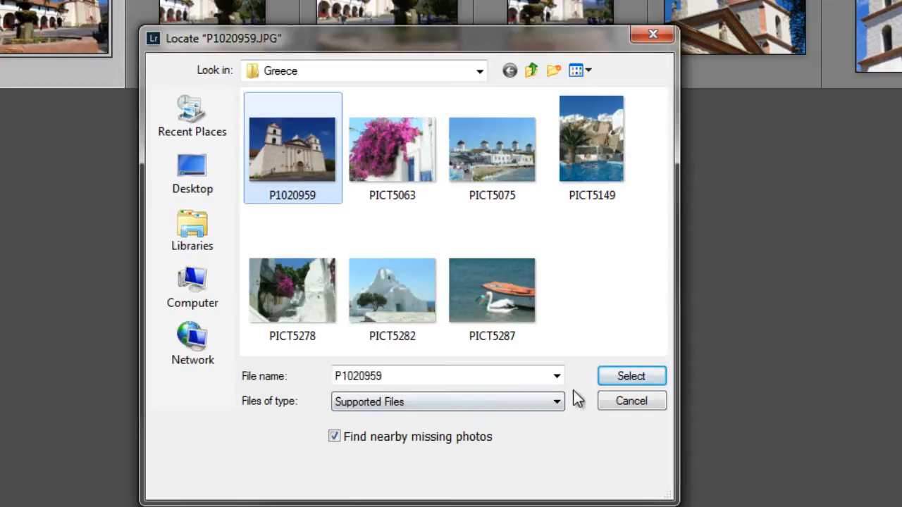
click(632, 377)
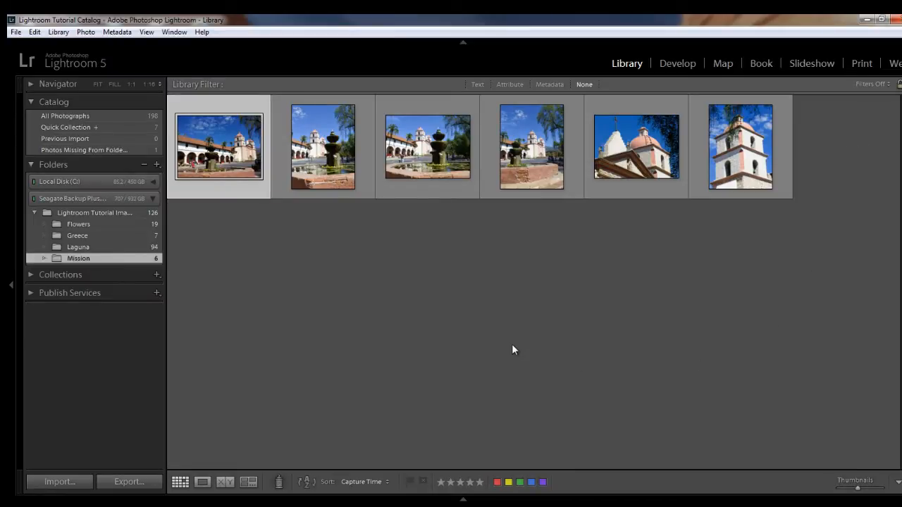
click(77, 237)
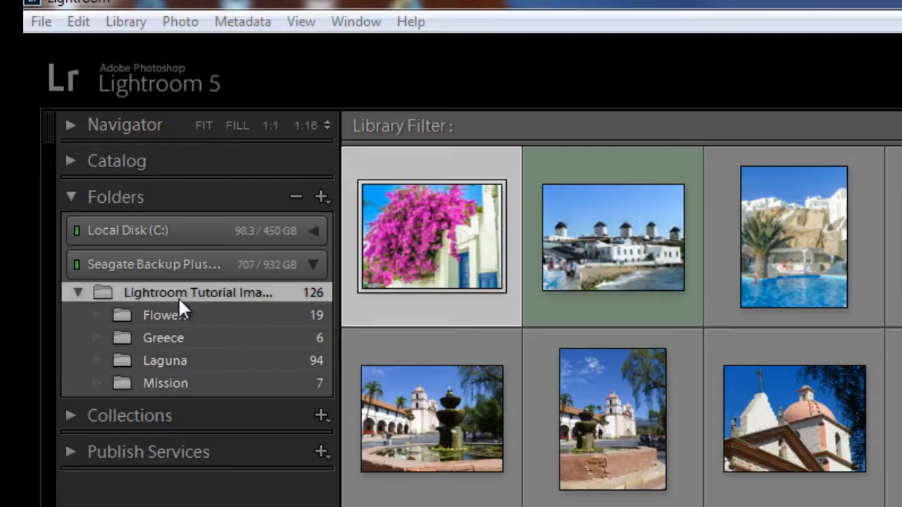
Check the subfolders of Lightroom Tutorial Images in the catalog and in Explorer
click(76, 290)
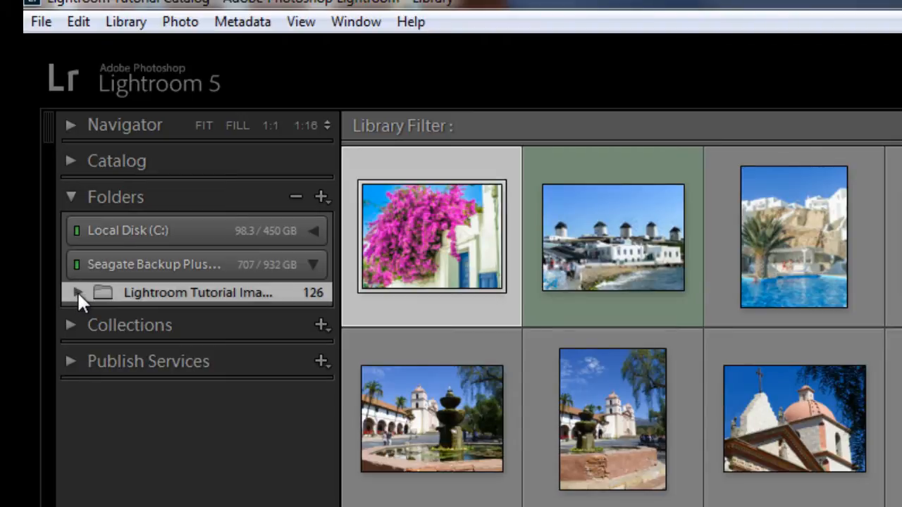
click(78, 292)
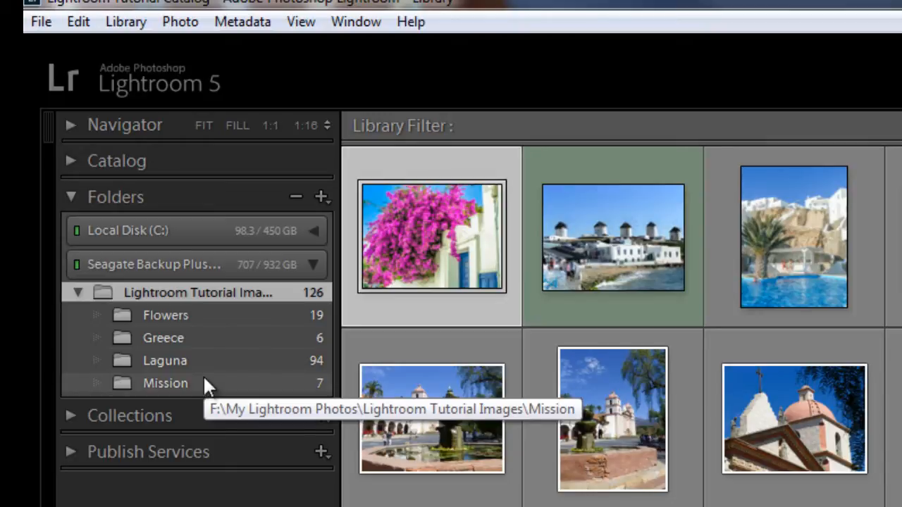
right_click(246, 299)
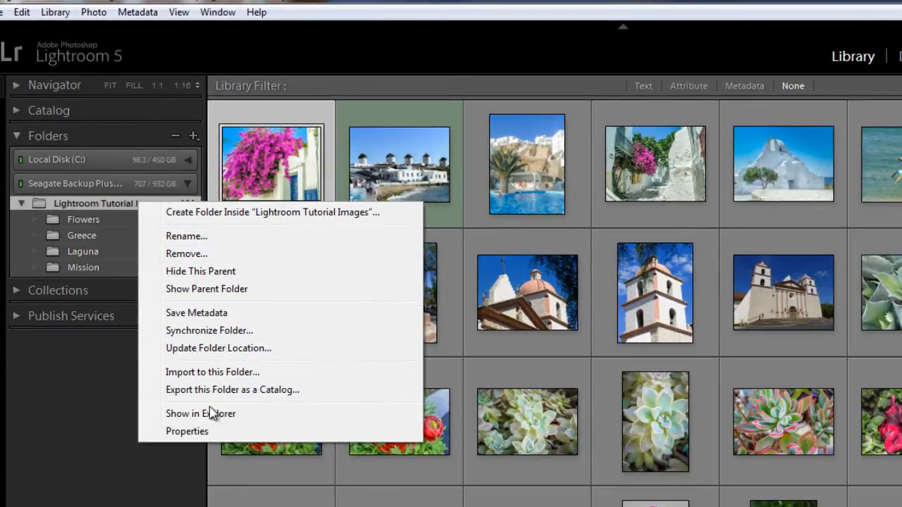
click(204, 415)
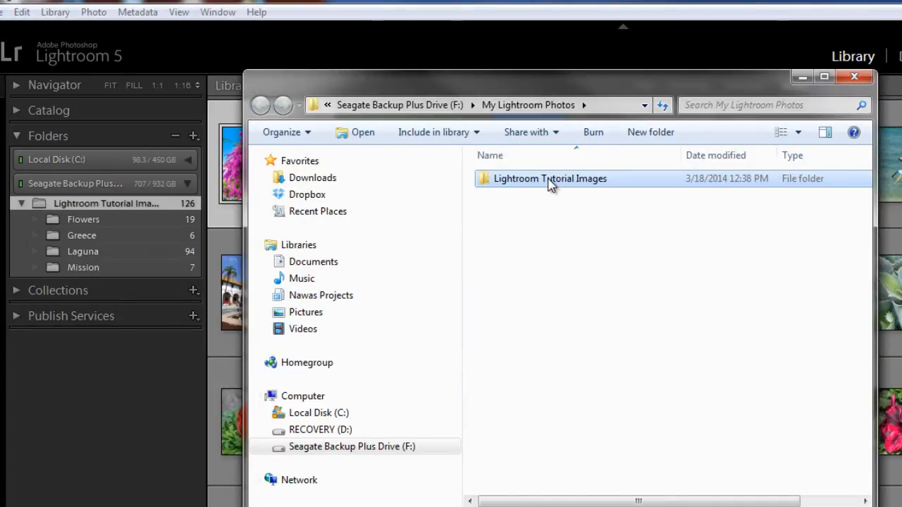
double_click(550, 181)
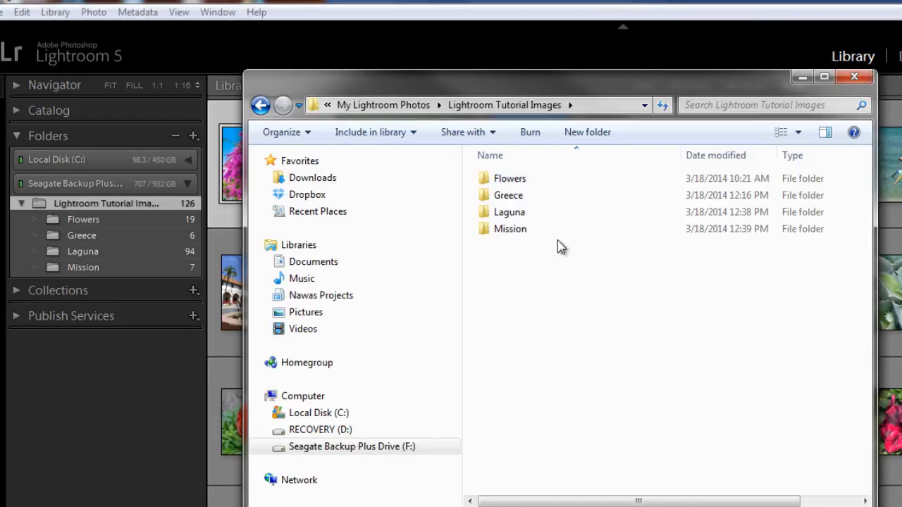
click(861, 78)
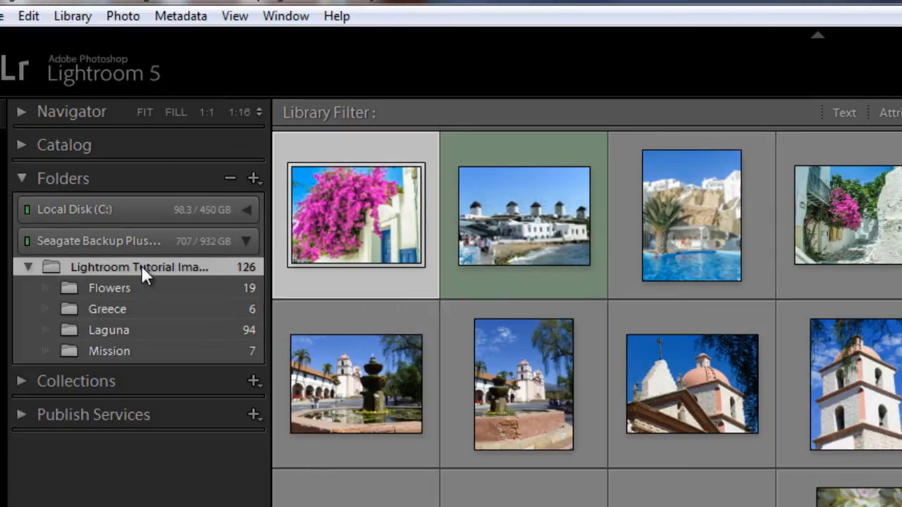
Show the My Lightroom Photos parent folder above Lightroom Tutorial Images and hide it again
right_click(141, 266)
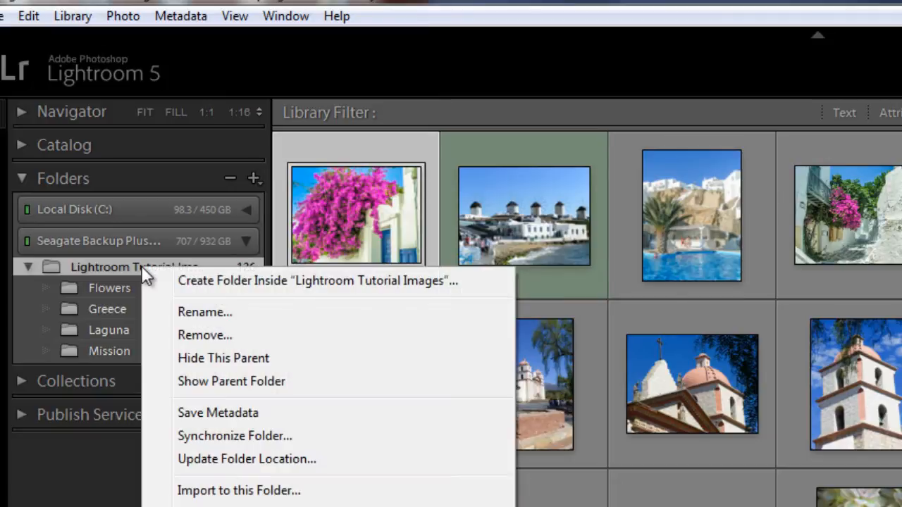
click(253, 383)
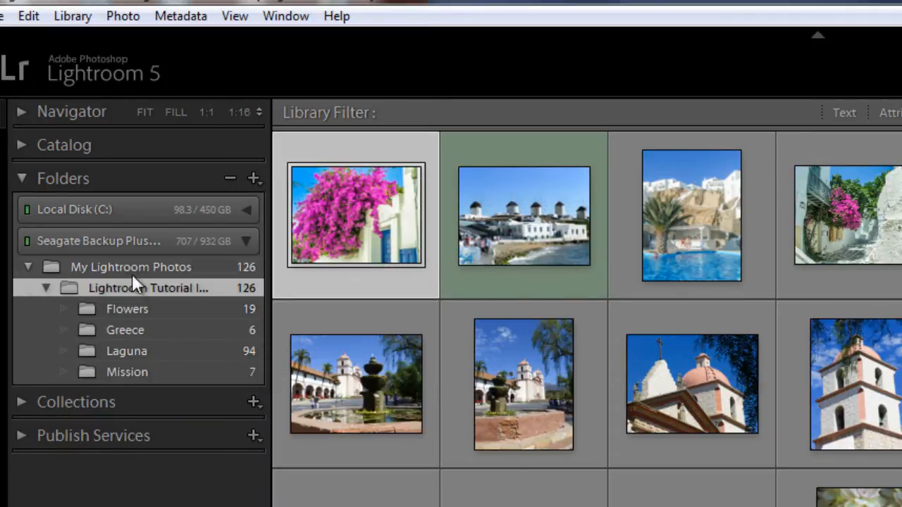
click(176, 267)
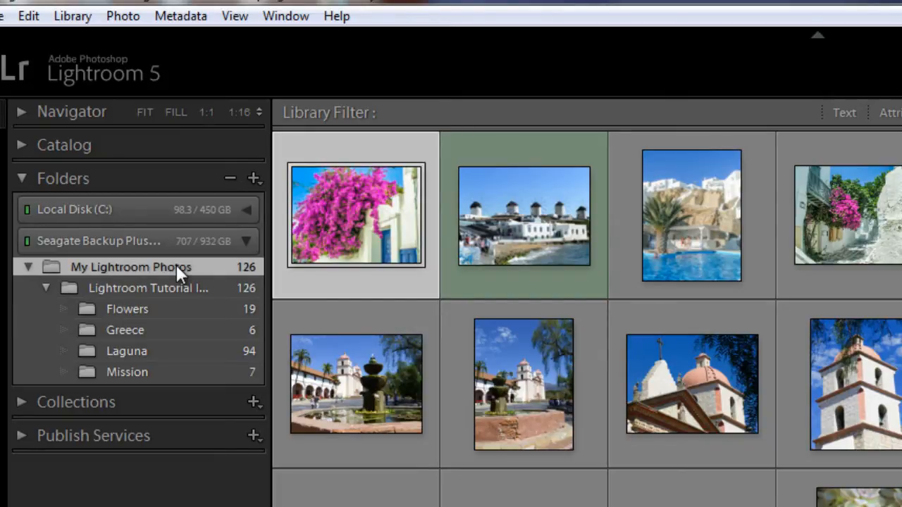
right_click(177, 266)
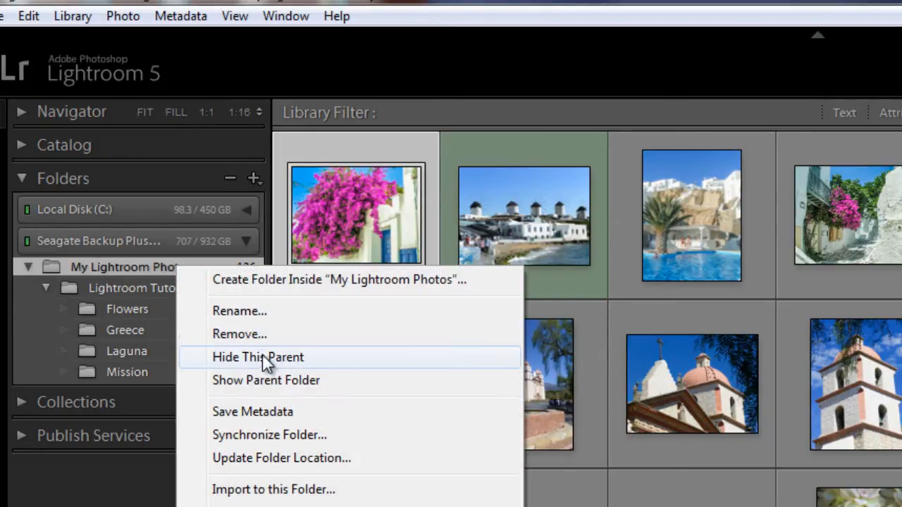
click(262, 357)
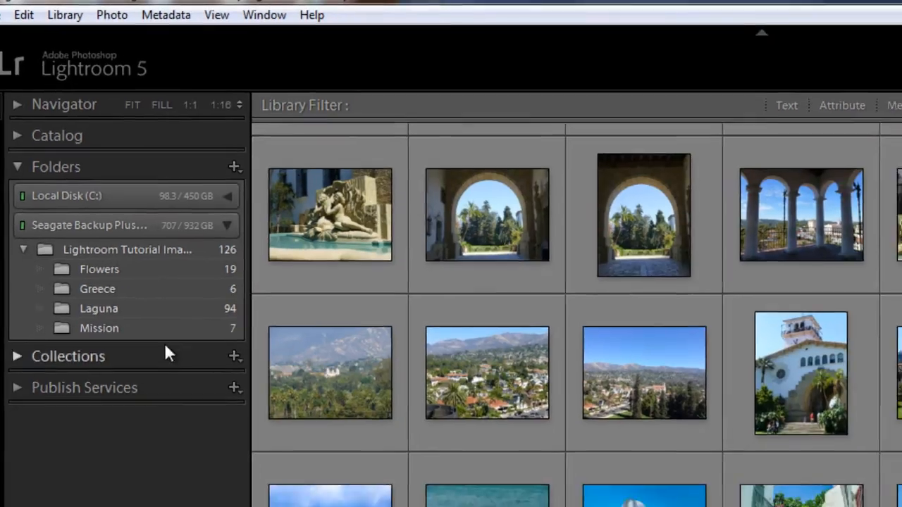
Move the Flowers folder into the Laguna folder, including its files on disk
click(151, 268)
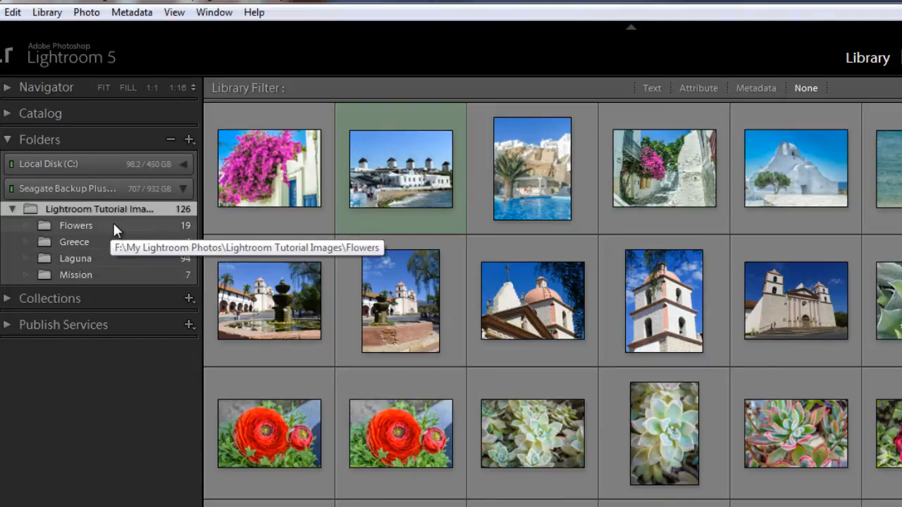
click(116, 230)
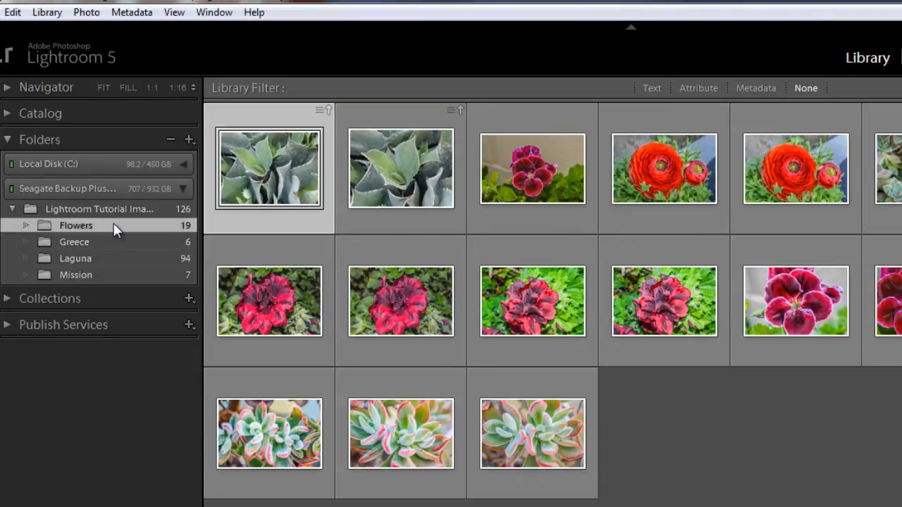
drag(114, 225, 111, 258)
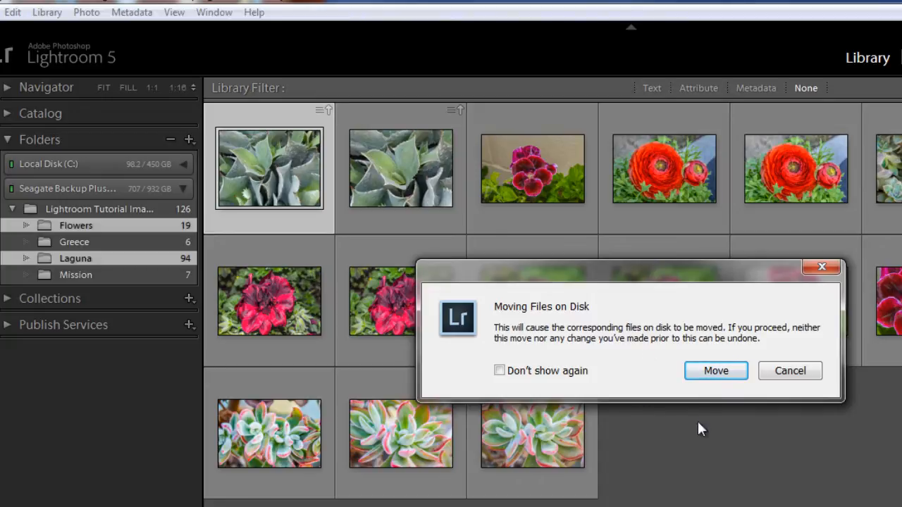
click(716, 371)
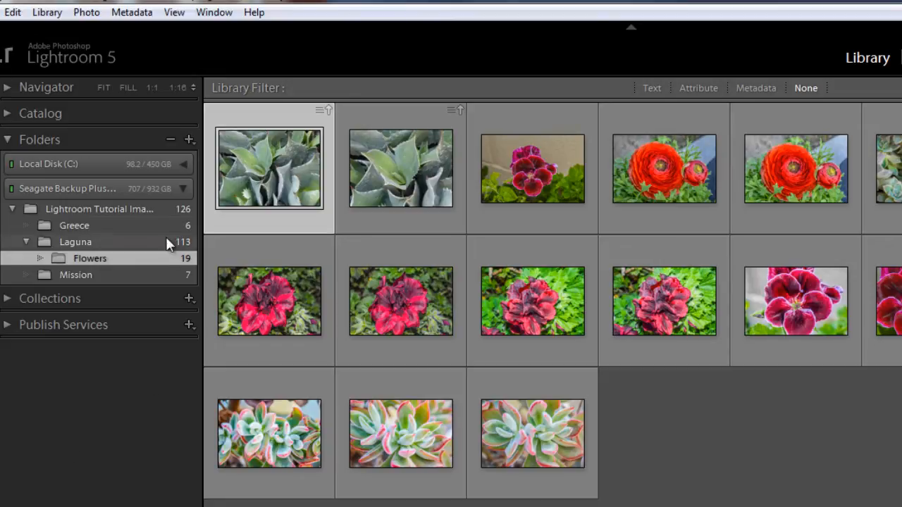
Create a Portraits folder inside Laguna that includes the two photos of the woman in the red top, and open it
click(104, 242)
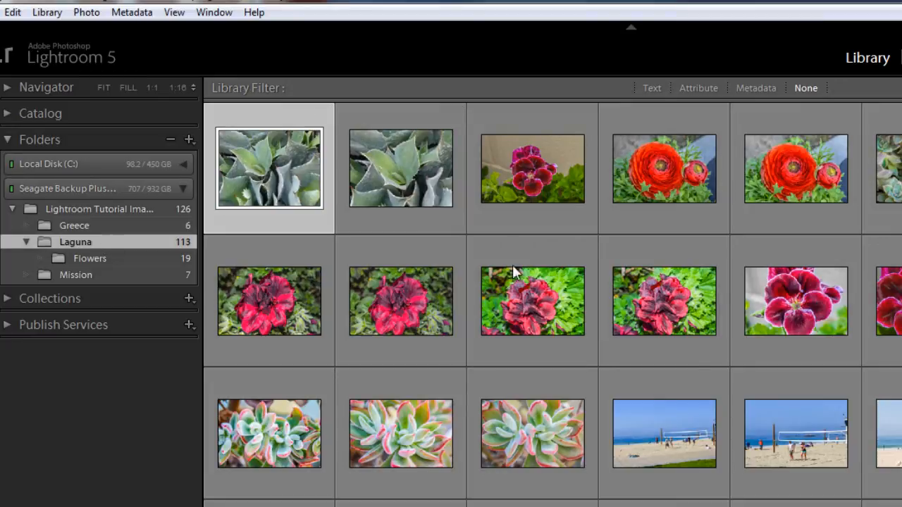
scroll(799, 359, down, 8)
scroll(798, 367, down, 10)
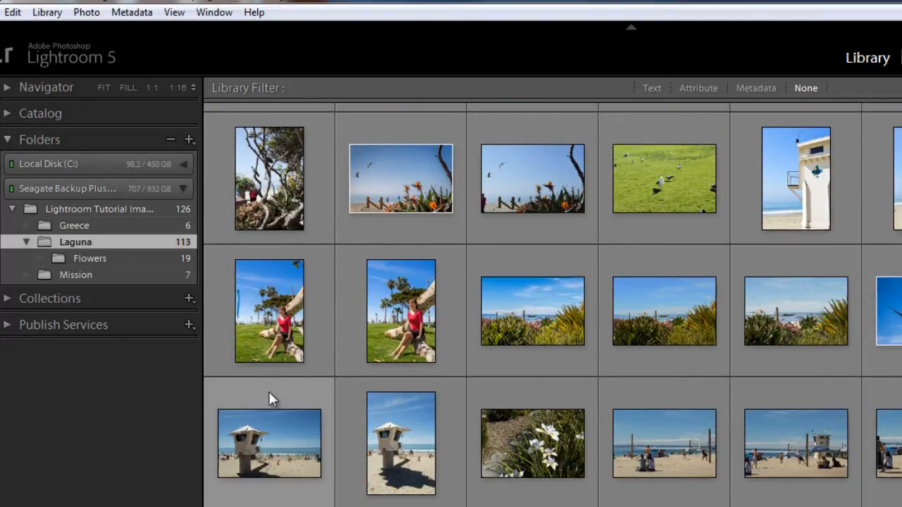
click(273, 344)
ctrl+click(371, 321)
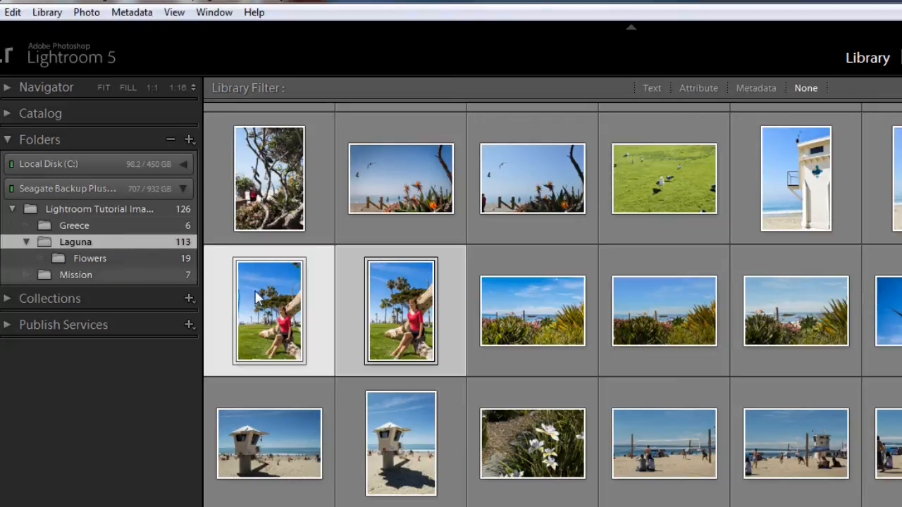
right_click(120, 242)
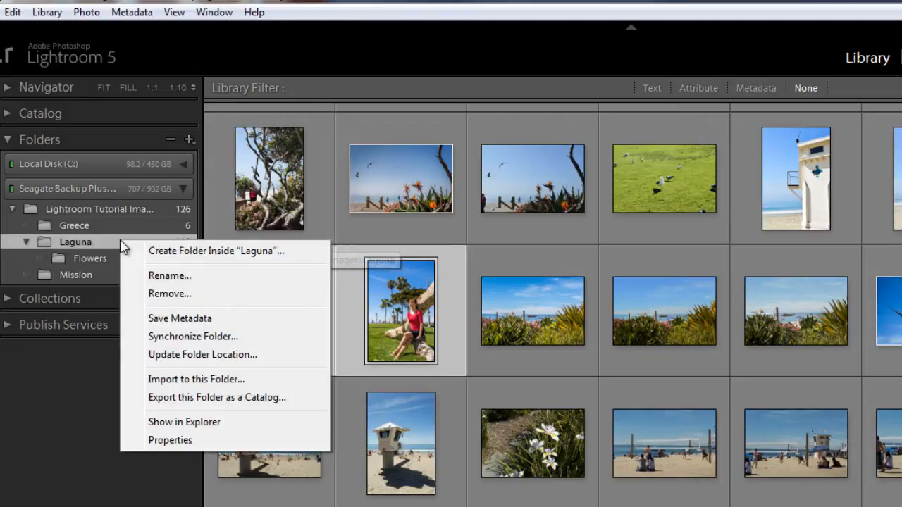
click(201, 258)
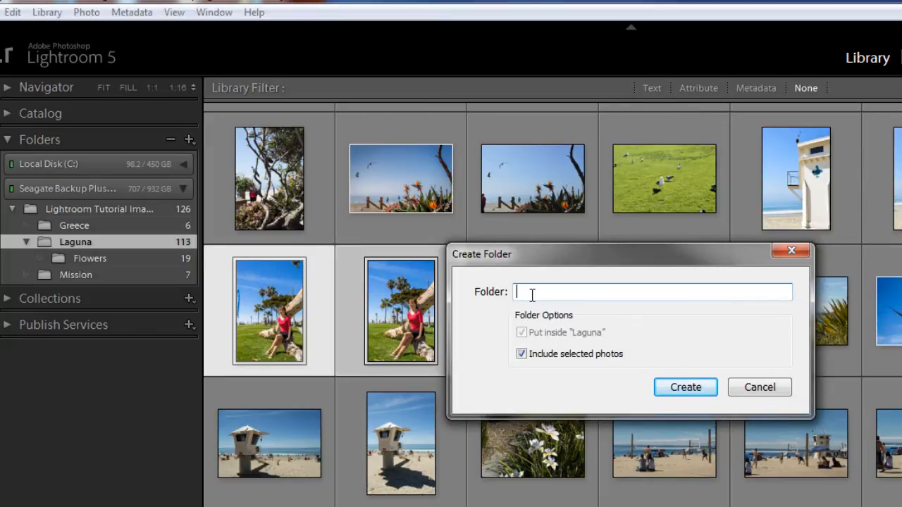
text(Portraits)
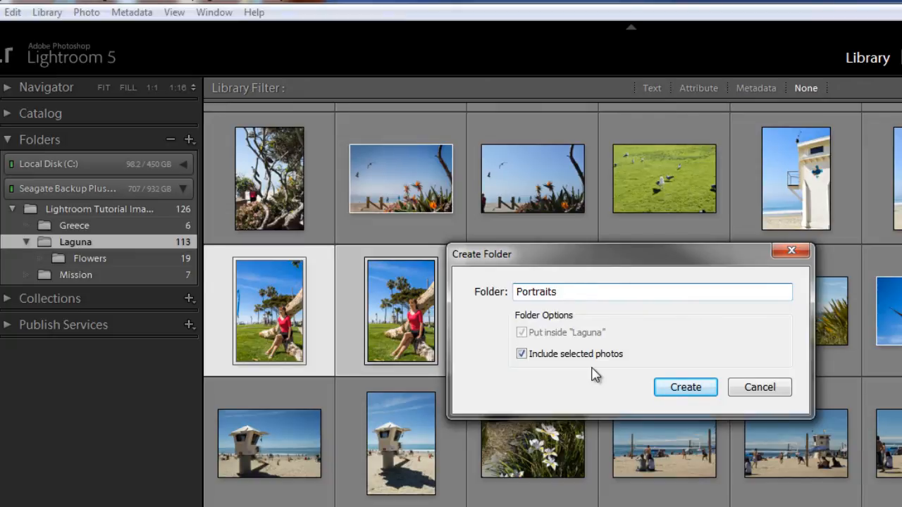
click(693, 391)
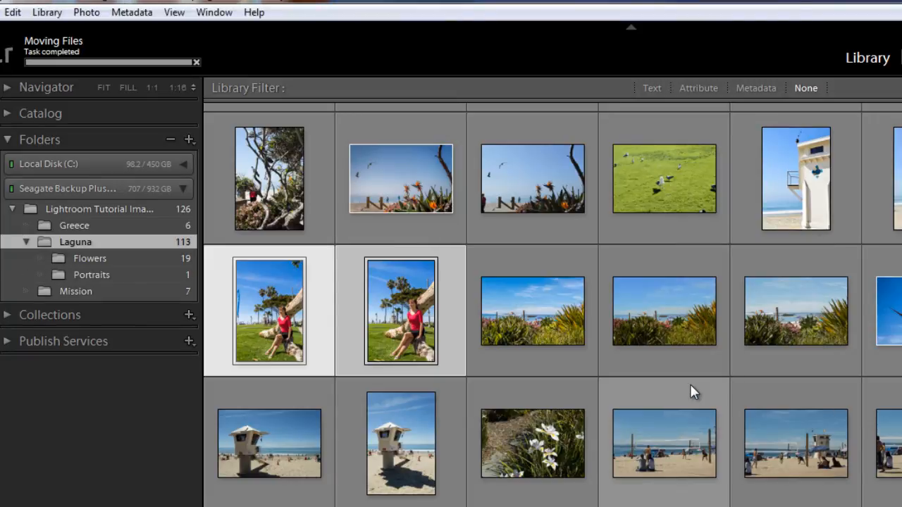
click(134, 280)
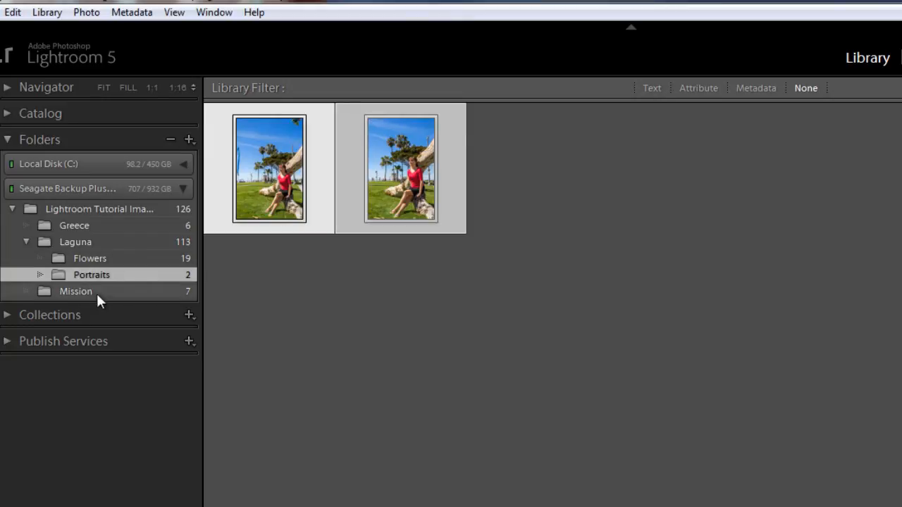
Show the Laguna folder in Explorer, check the photo files inside its Portraits subfolder, and close the Explorer window
click(92, 242)
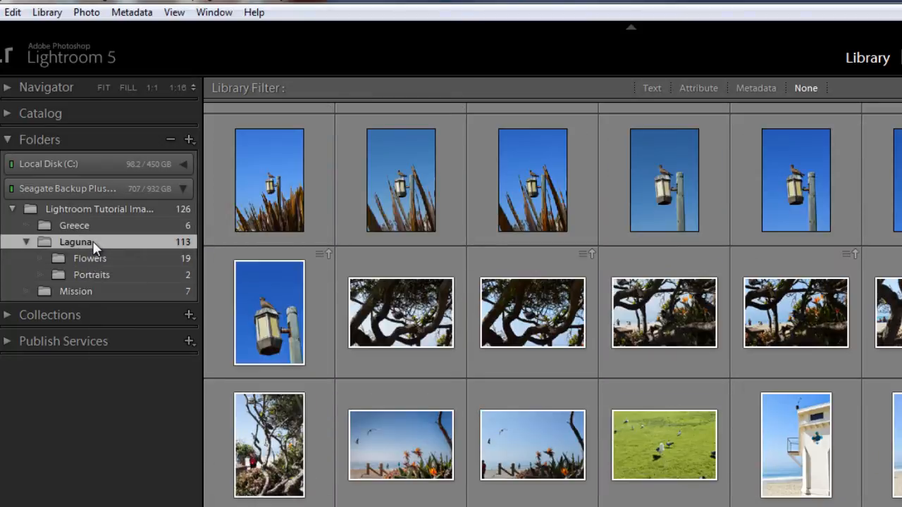
right_click(91, 243)
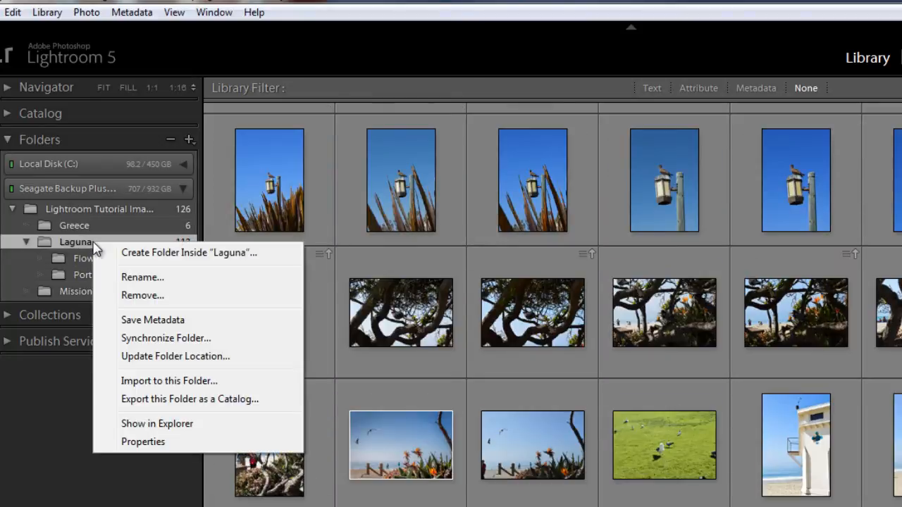
click(164, 423)
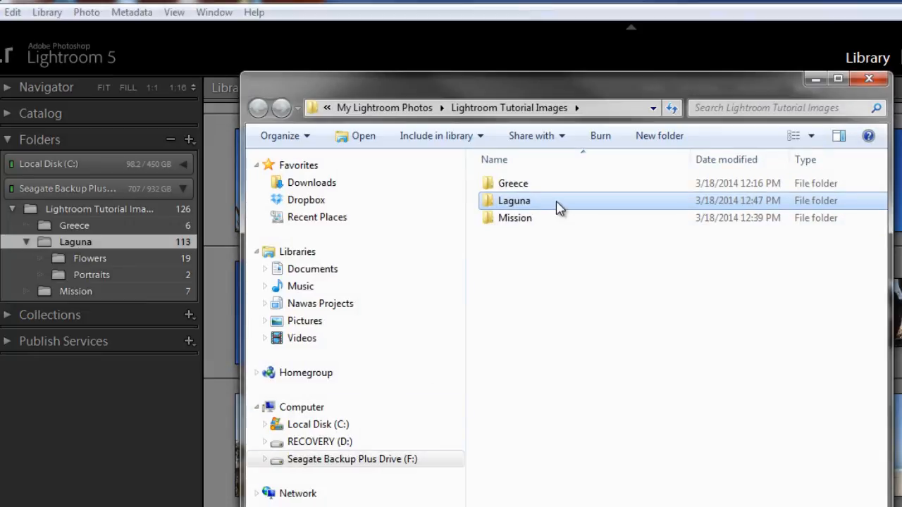
double_click(558, 202)
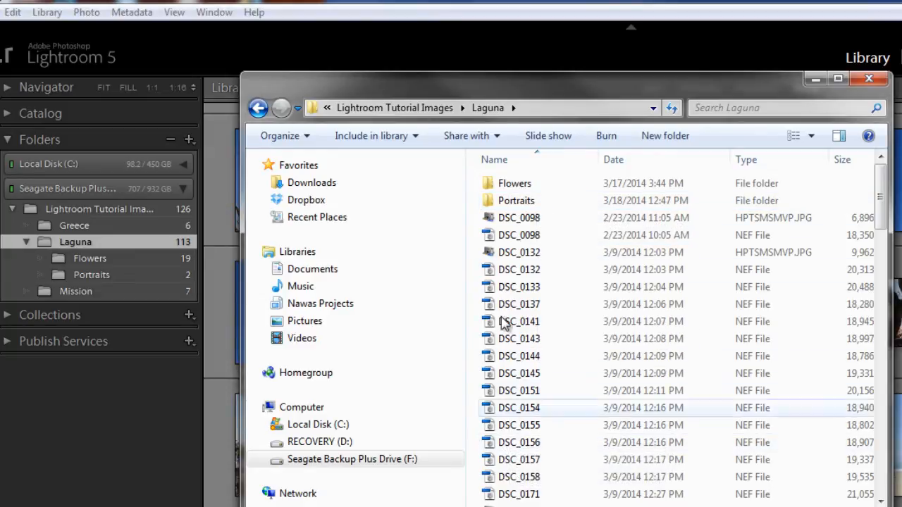
double_click(513, 202)
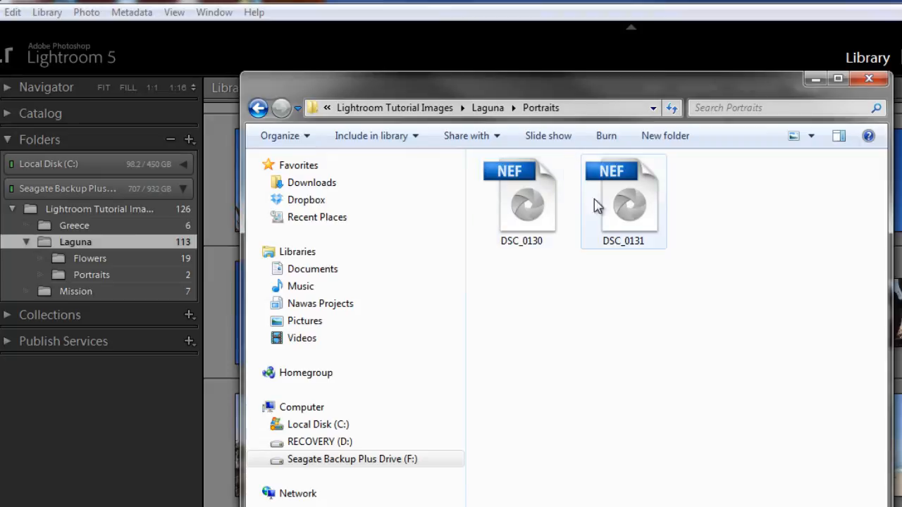
click(869, 82)
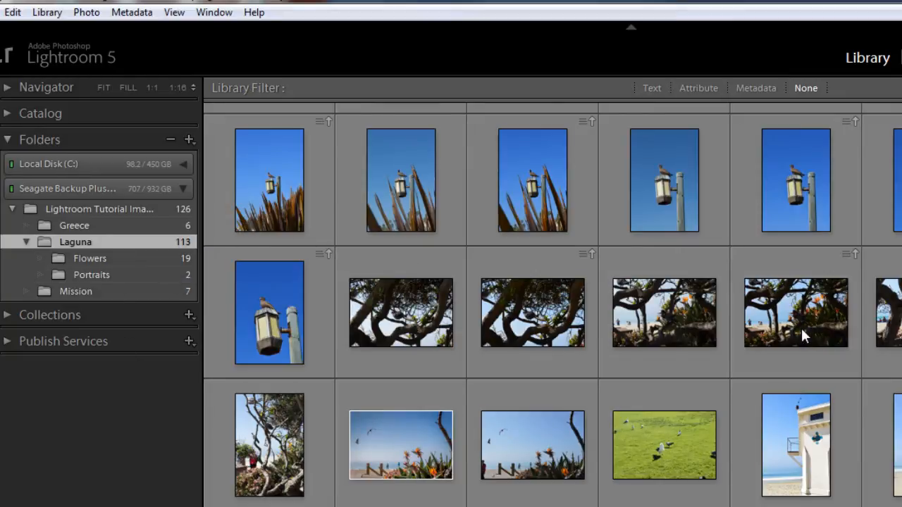
Turn off showing photos in subfolders and review the photos stored directly in the Laguna folder
scroll(745, 342, down, 4)
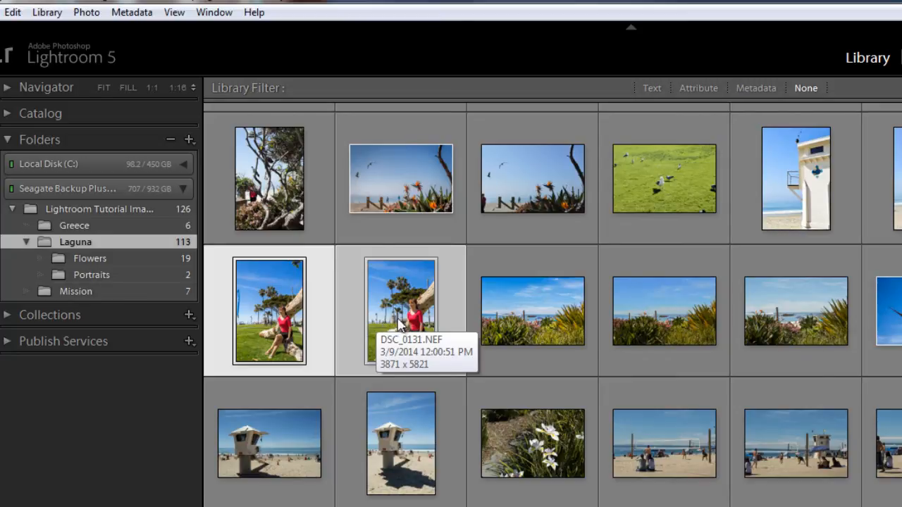
click(189, 141)
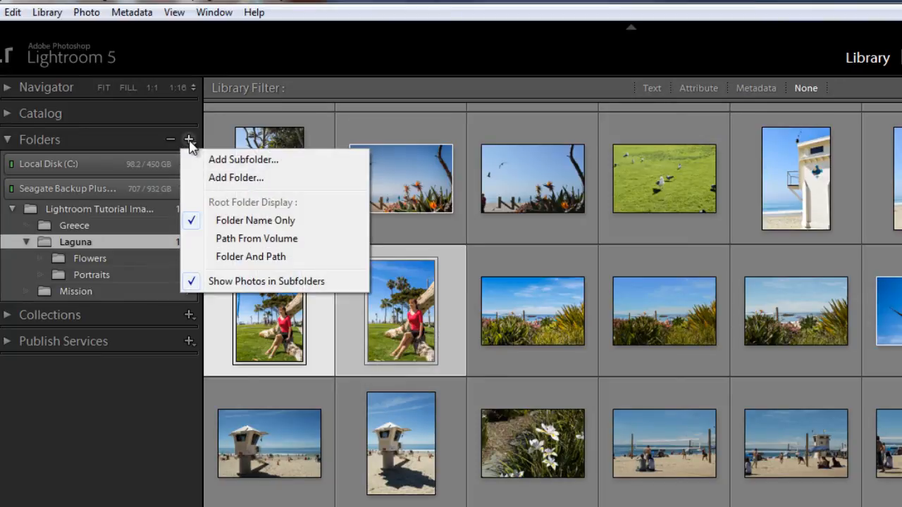
click(191, 282)
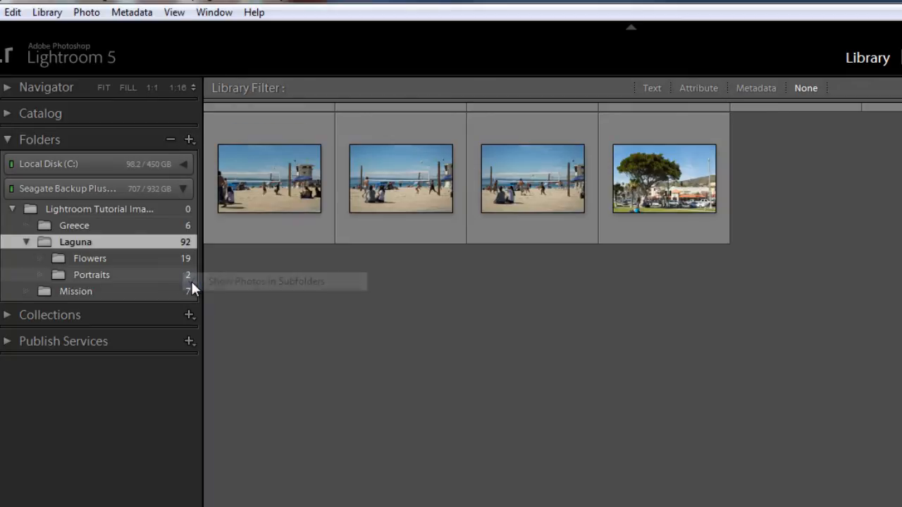
scroll(684, 294, down, 12)
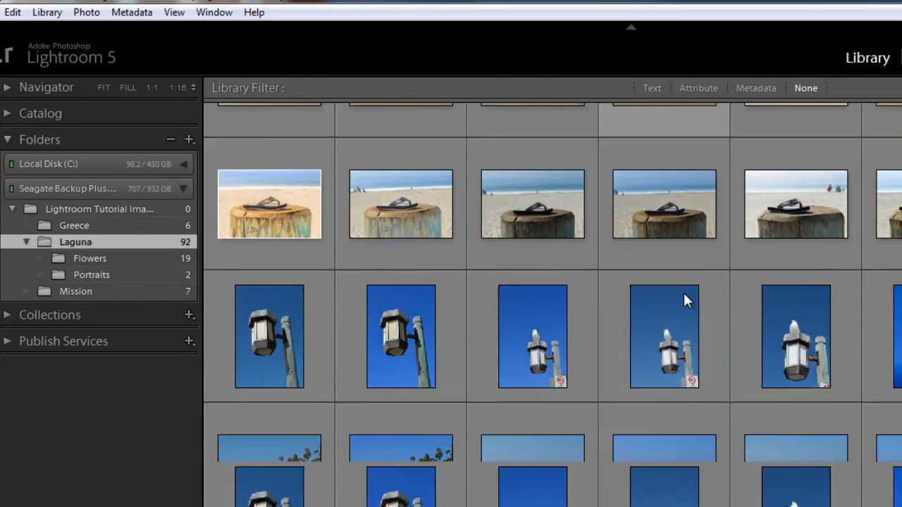
scroll(688, 303, up, 12)
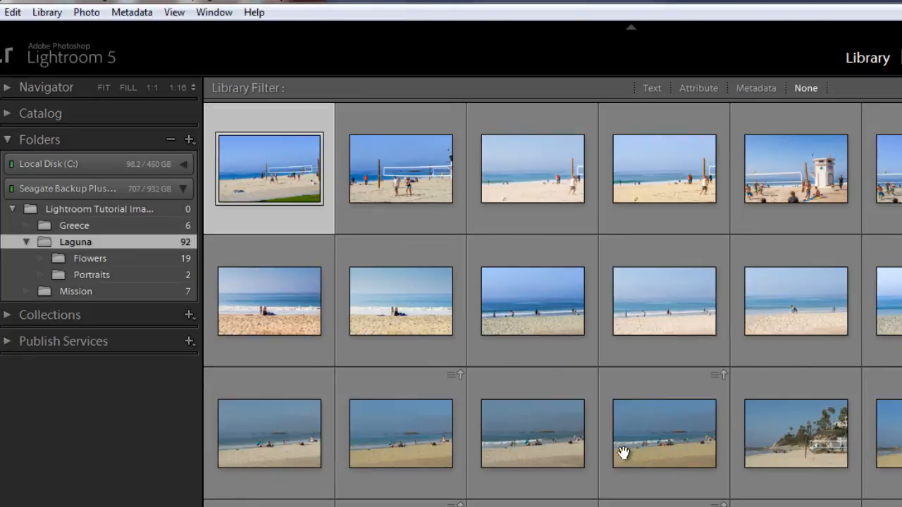
Synchronize the Mission folder with importing new photos and scanning for metadata updates enabled, and reopen the folder
click(75, 291)
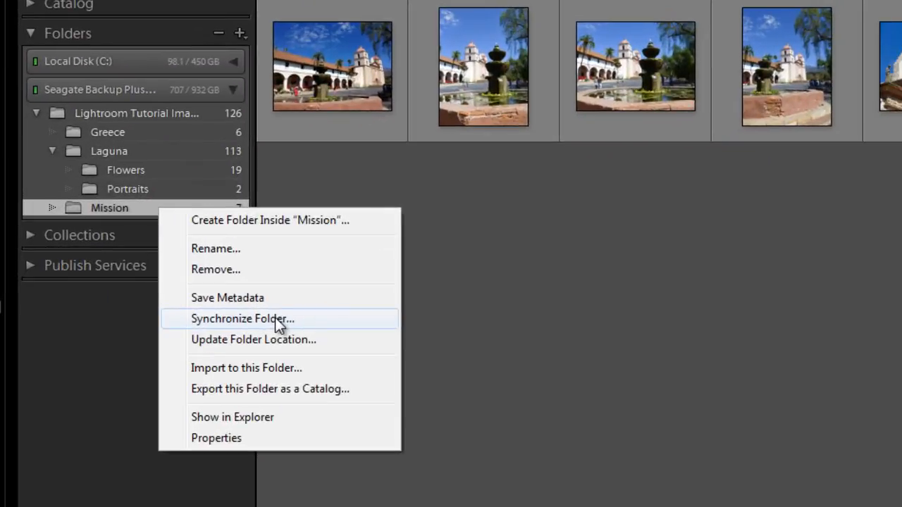
click(275, 319)
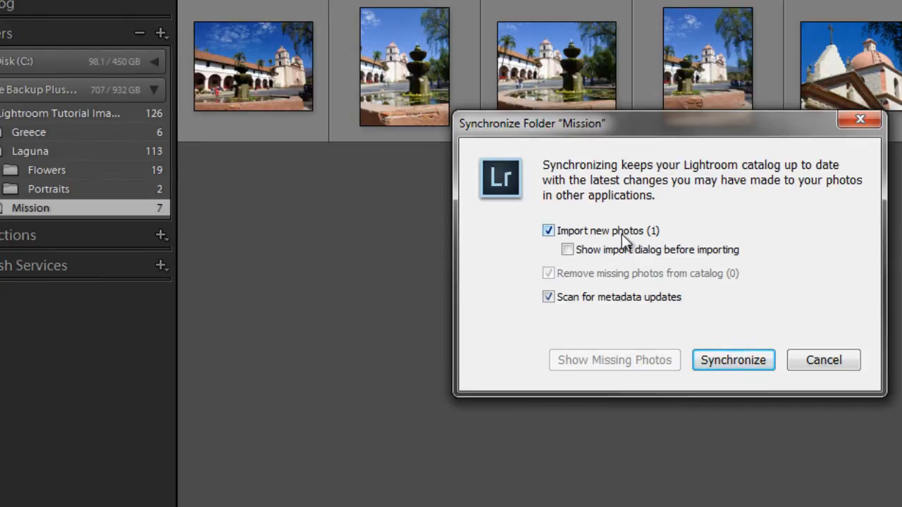
click(741, 362)
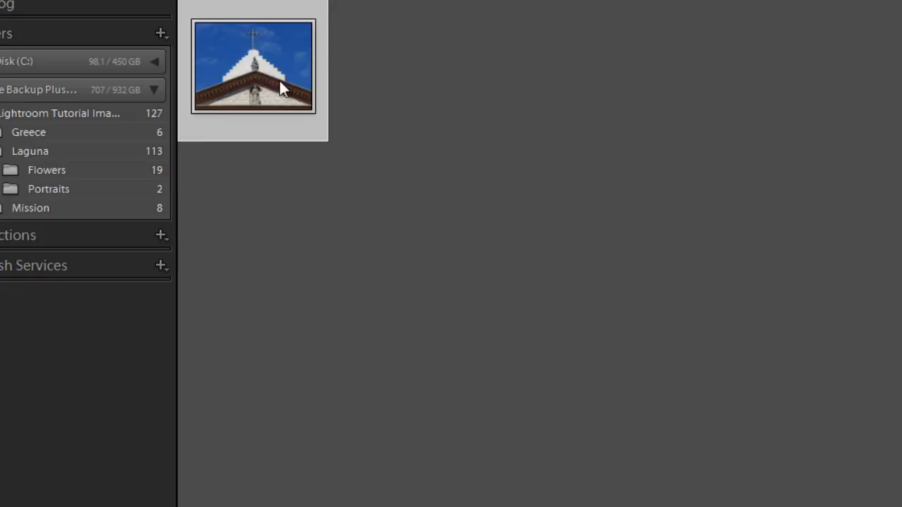
click(53, 209)
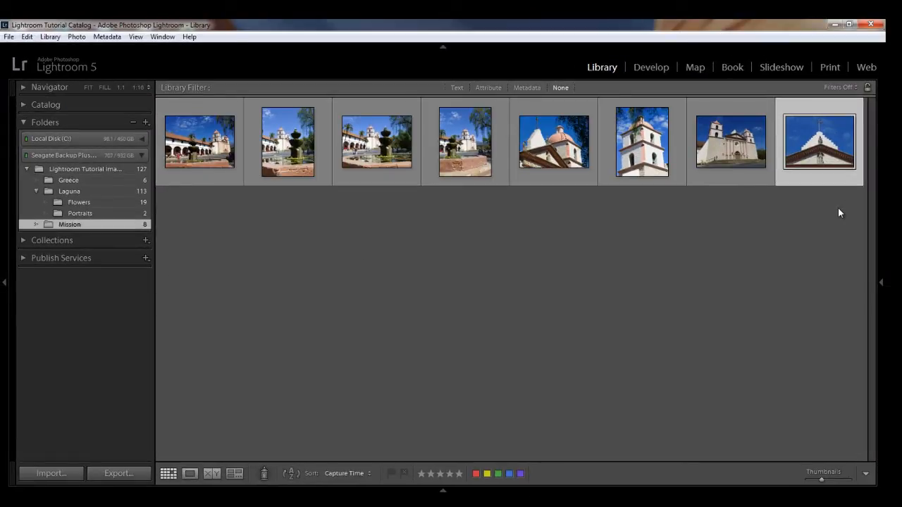
click(50, 36)
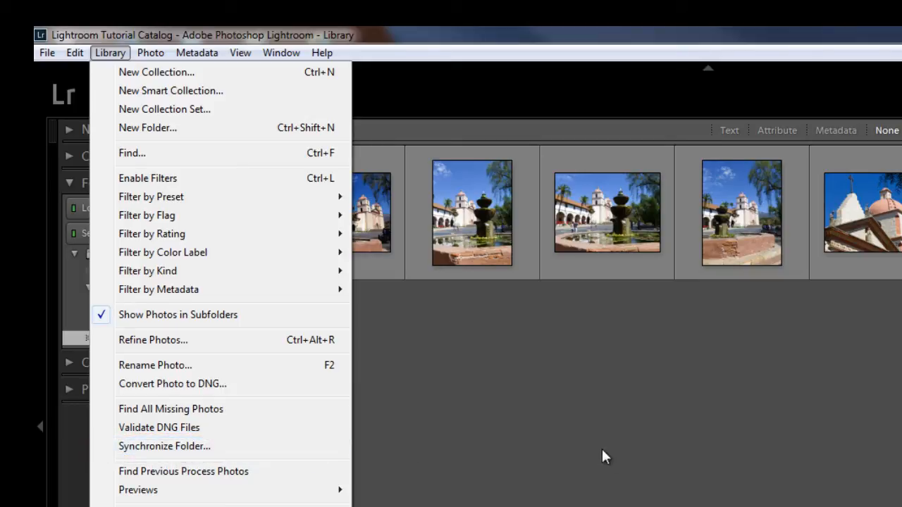
click(629, 461)
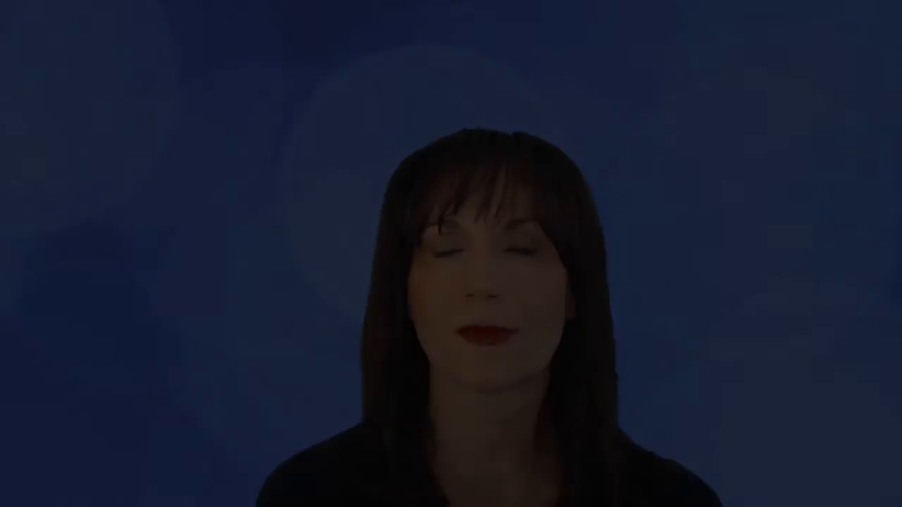